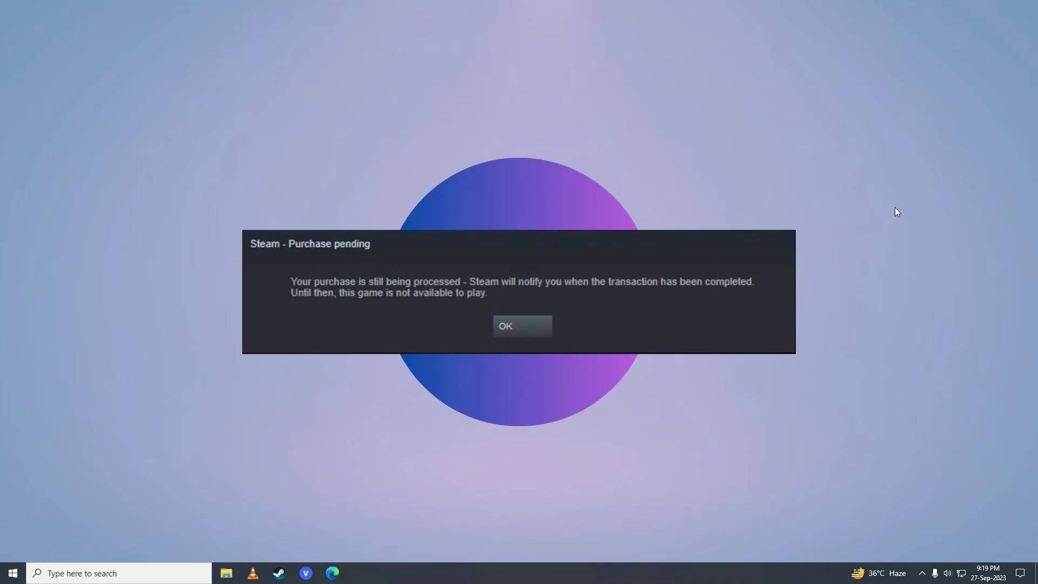
Step: Dismiss the 'Steam - Purchase pending' notice and bring the Steam store window forward
key("Return")
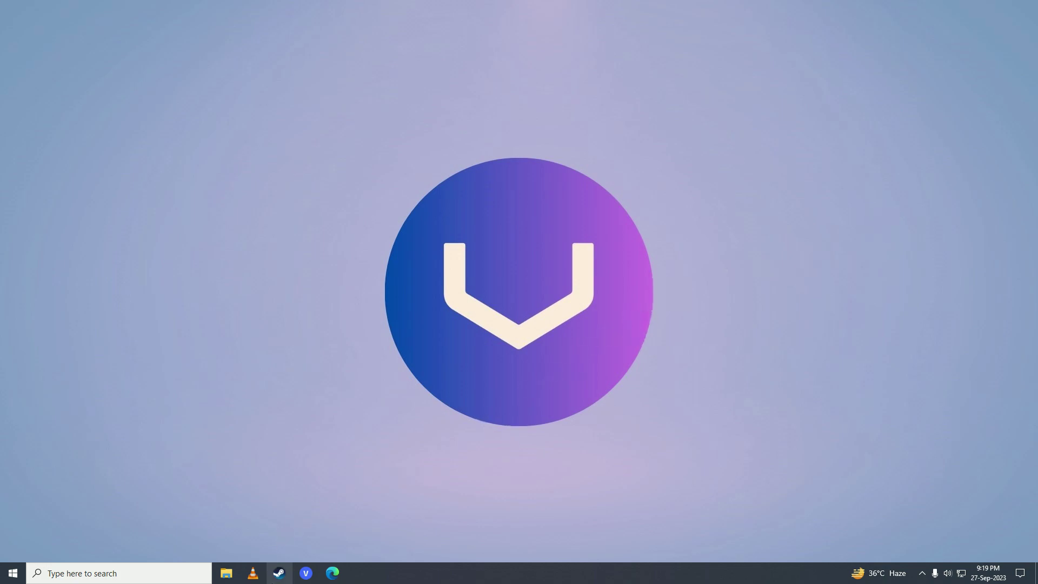
left_click(278, 572)
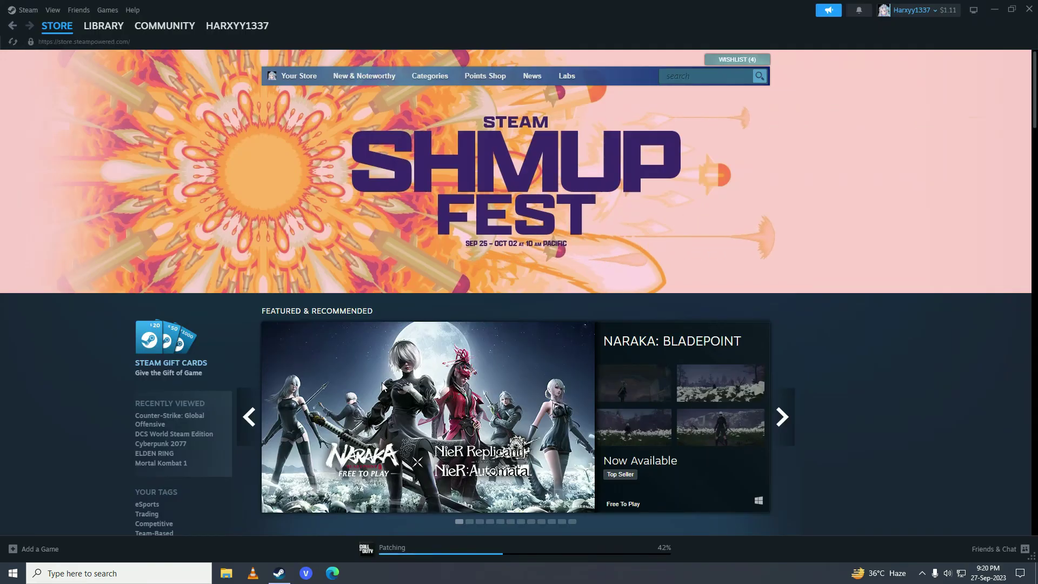
Step: Go to Account details from the account name menu and view the purchase history
left_click(913, 10)
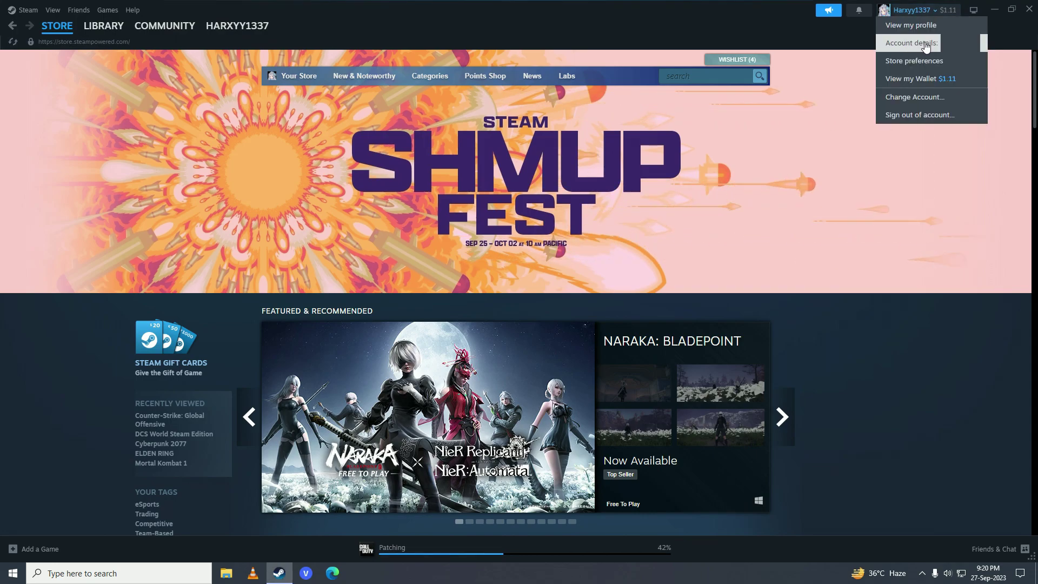
left_click(911, 43)
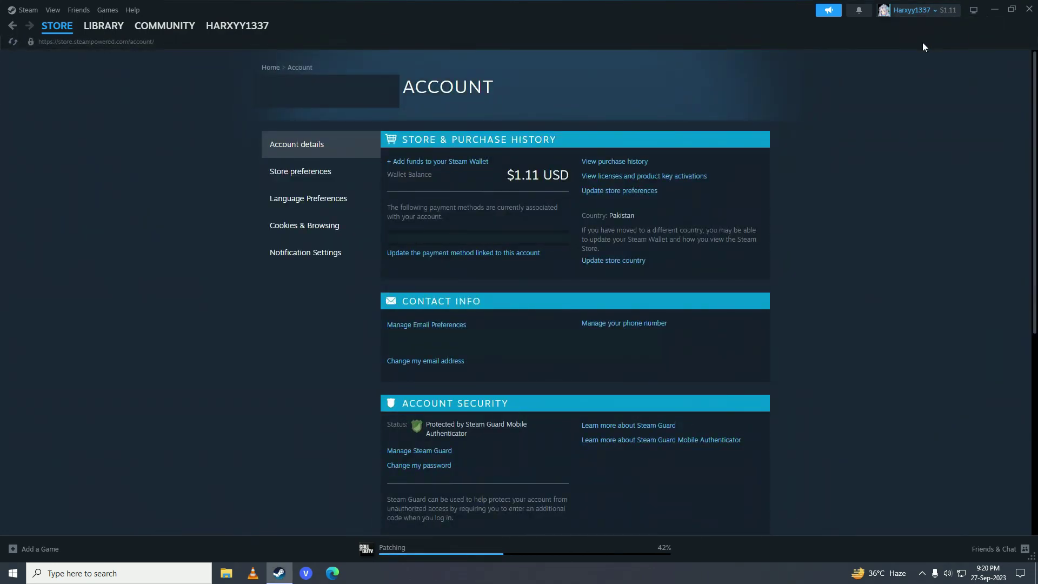
left_click(632, 164)
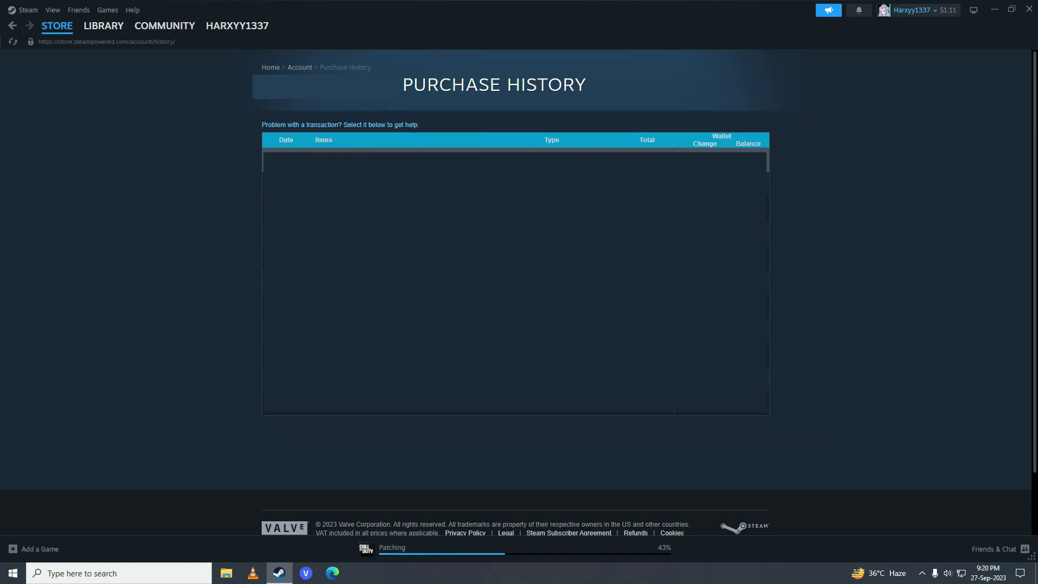
Step: Open the Steam Support help page for the pending Prime Status Upgrade purchase
left_click(356, 158)
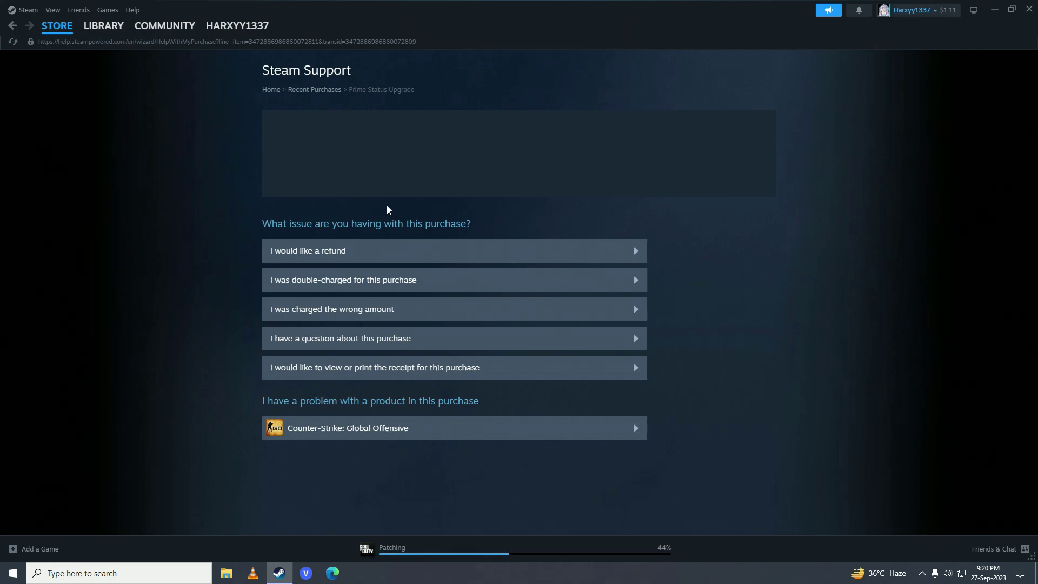
Step: Go back to the Steam Store front page via STORE in the top navigation
left_click(57, 26)
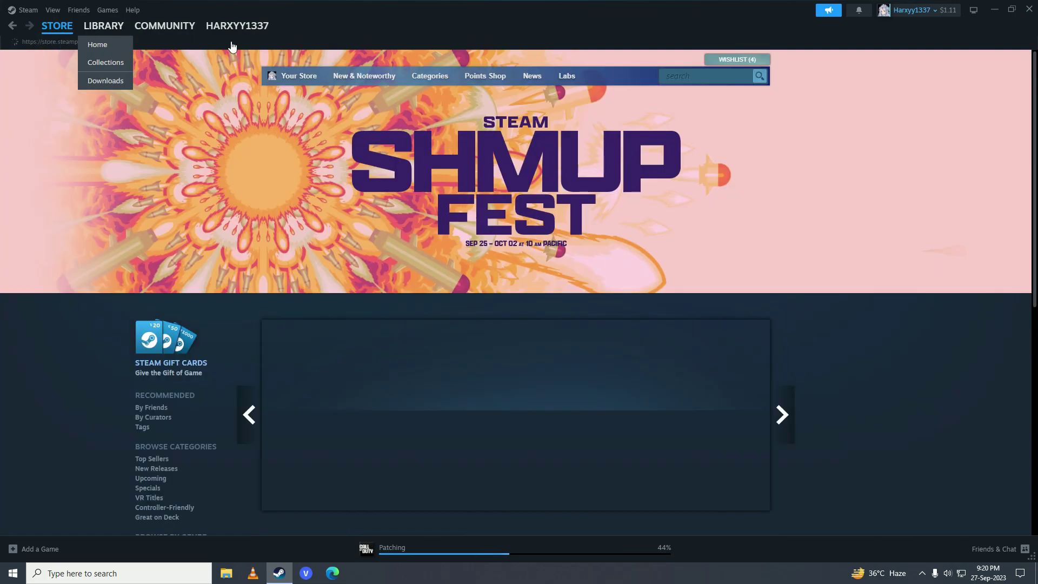